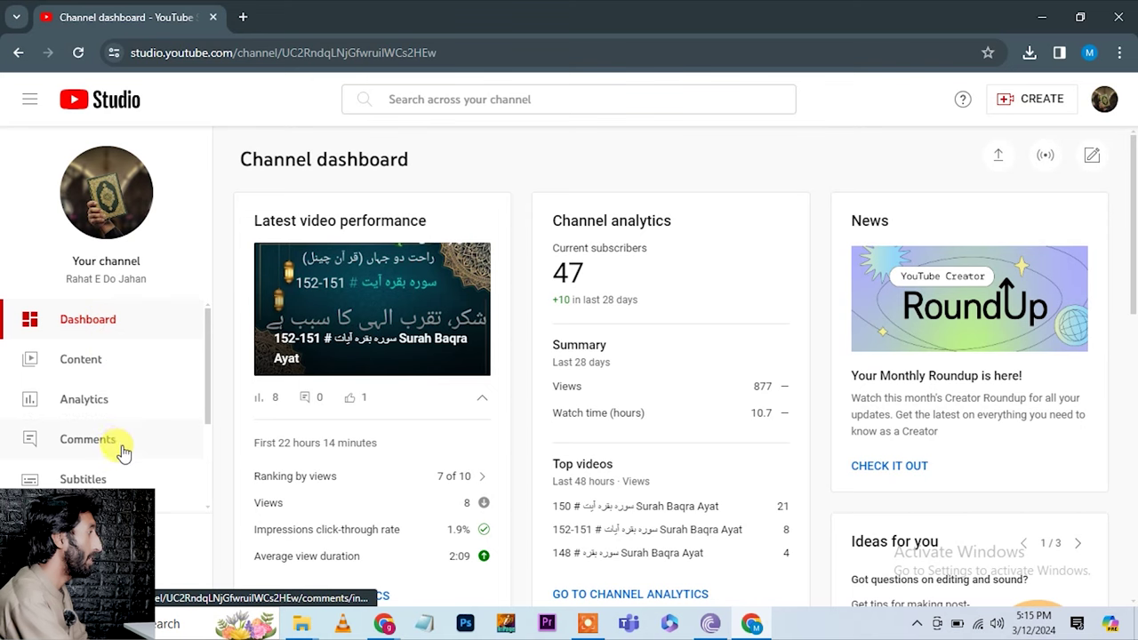
# - Open the channel's Earn page and find the 2-Step Verification requirement under Complete the basics
pyautogui.scroll(3, 123, 451)
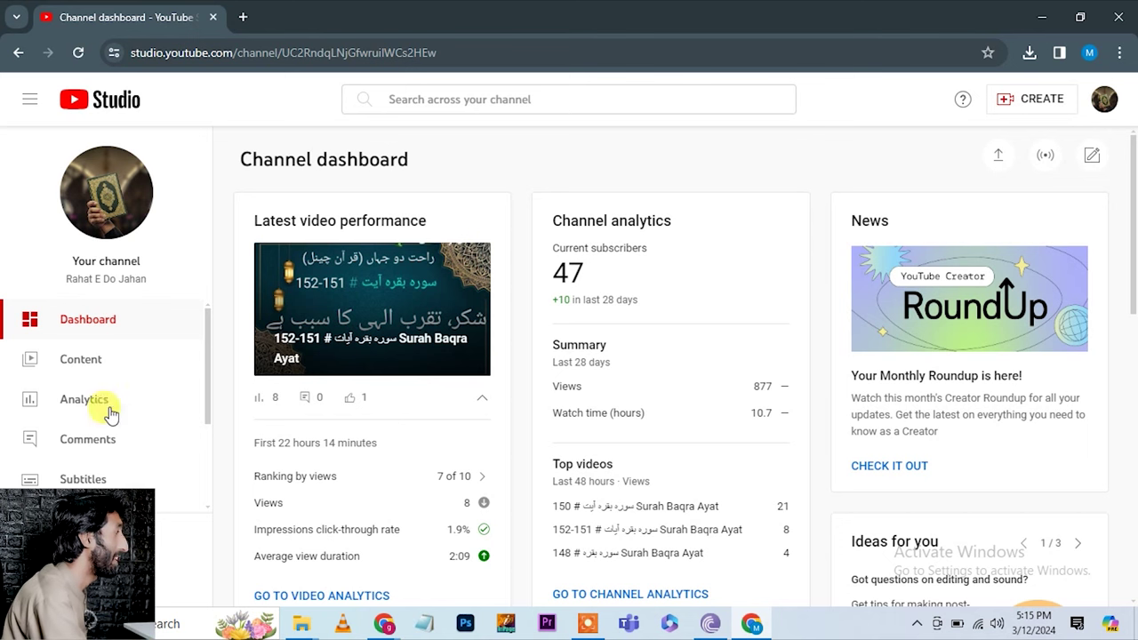
pyautogui.scroll(-3, 124, 469)
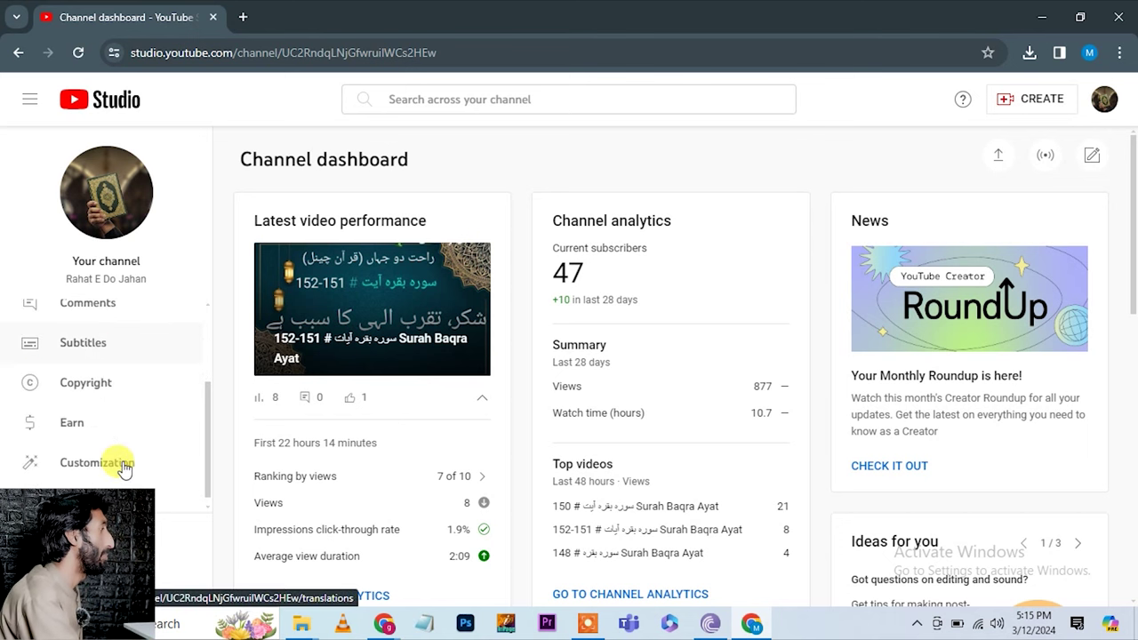
pyautogui.click(86, 417)
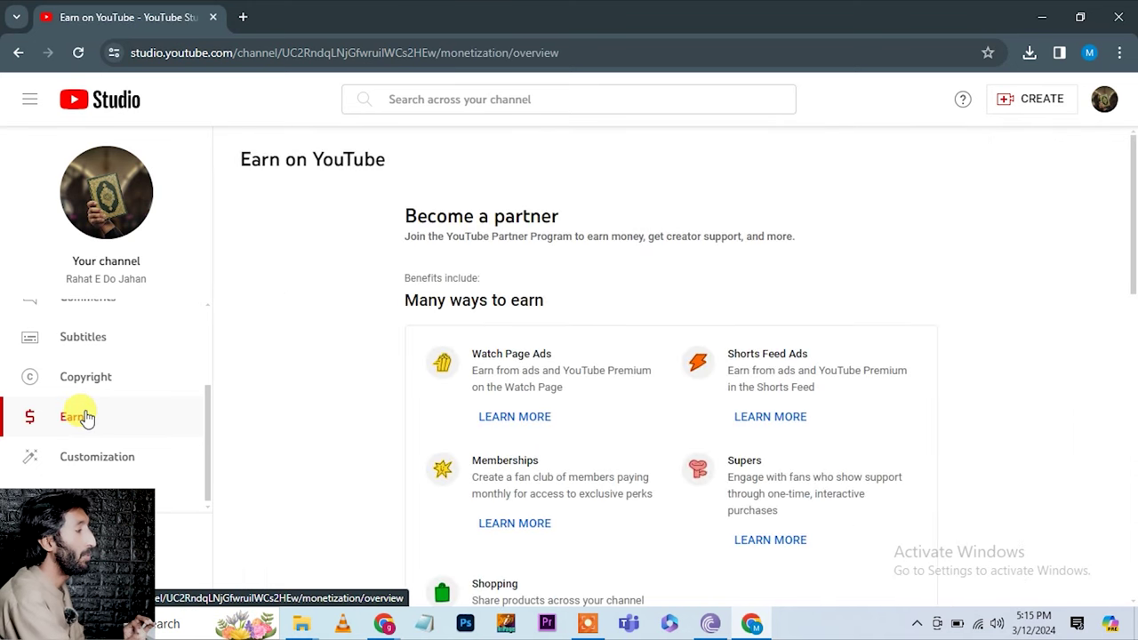
pyautogui.scroll(-10, 286, 464)
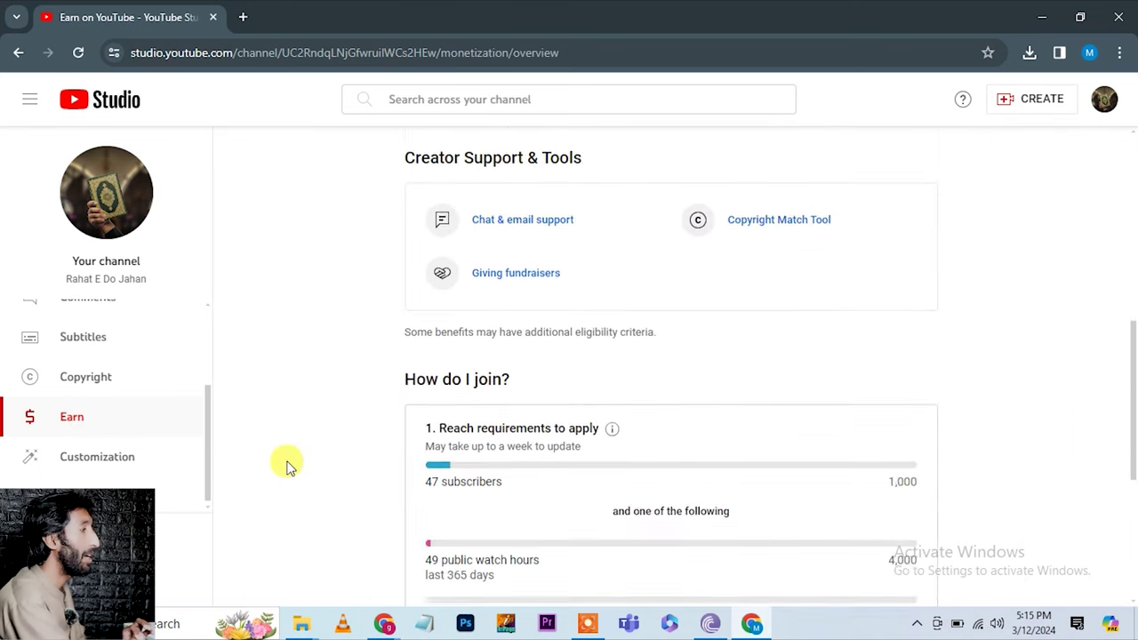
pyautogui.scroll(1, 286, 464)
pyautogui.scroll(-1, 286, 464)
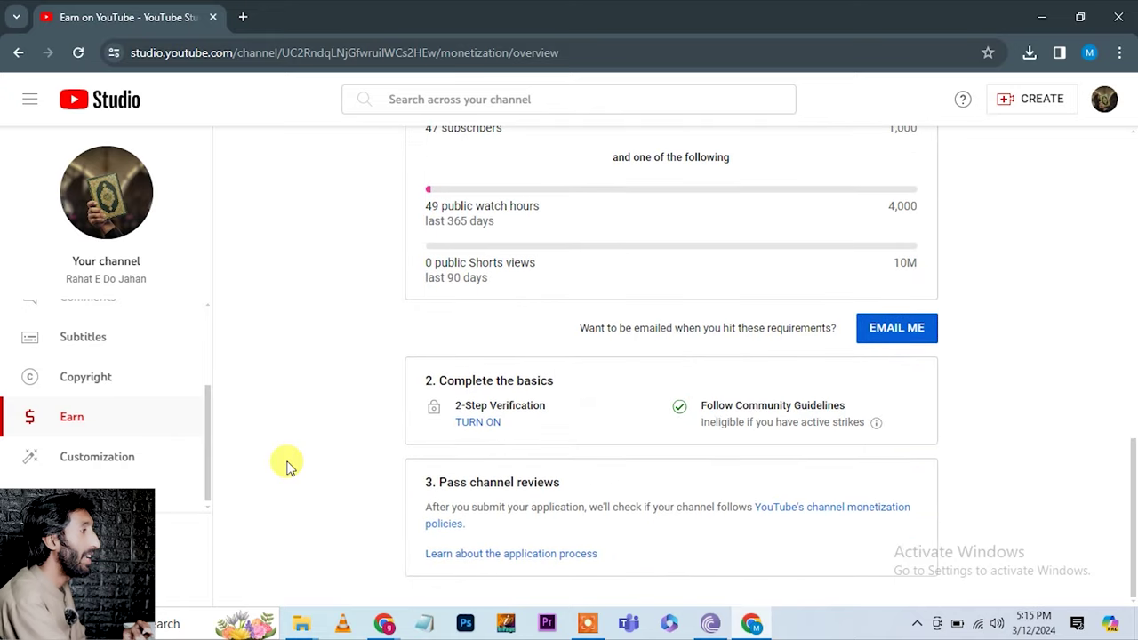
pyautogui.moveTo(472, 378); pyautogui.dragTo(533, 377)
pyautogui.click(543, 377)
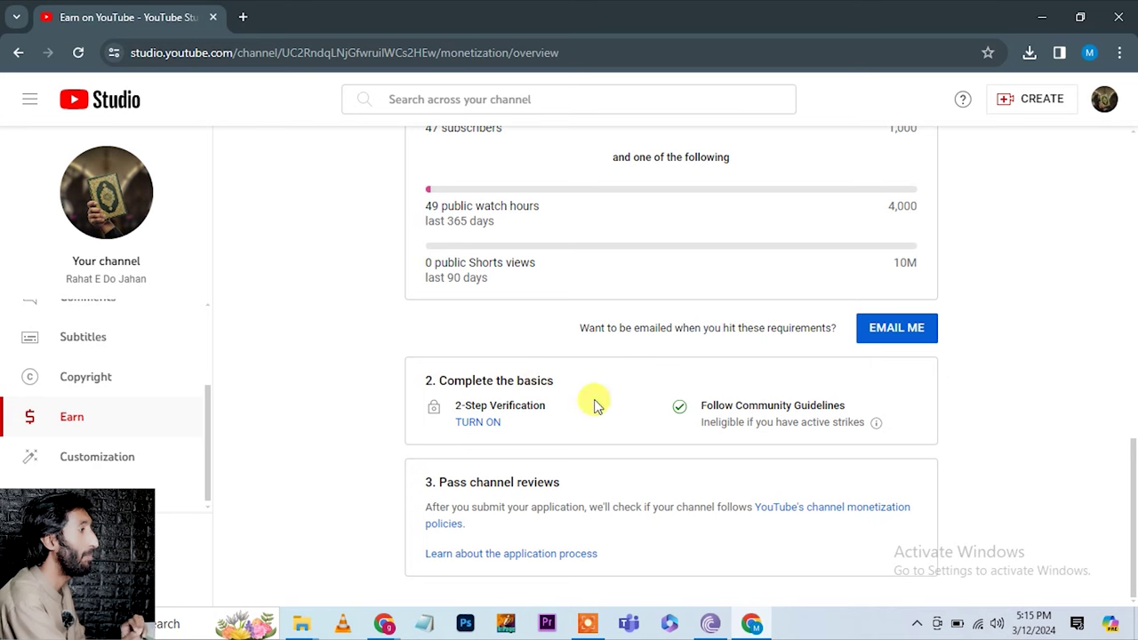
# - Start turning on 2-Step Verification for the account and accept the listed phone as the second sign-in step
pyautogui.click(476, 423)
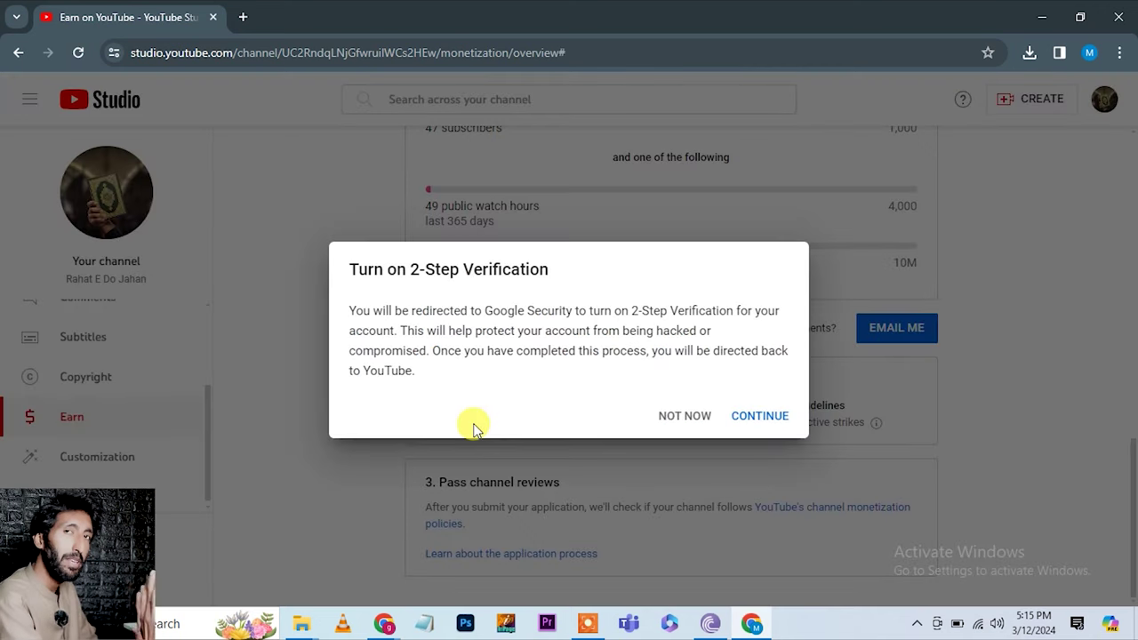
pyautogui.click(760, 425)
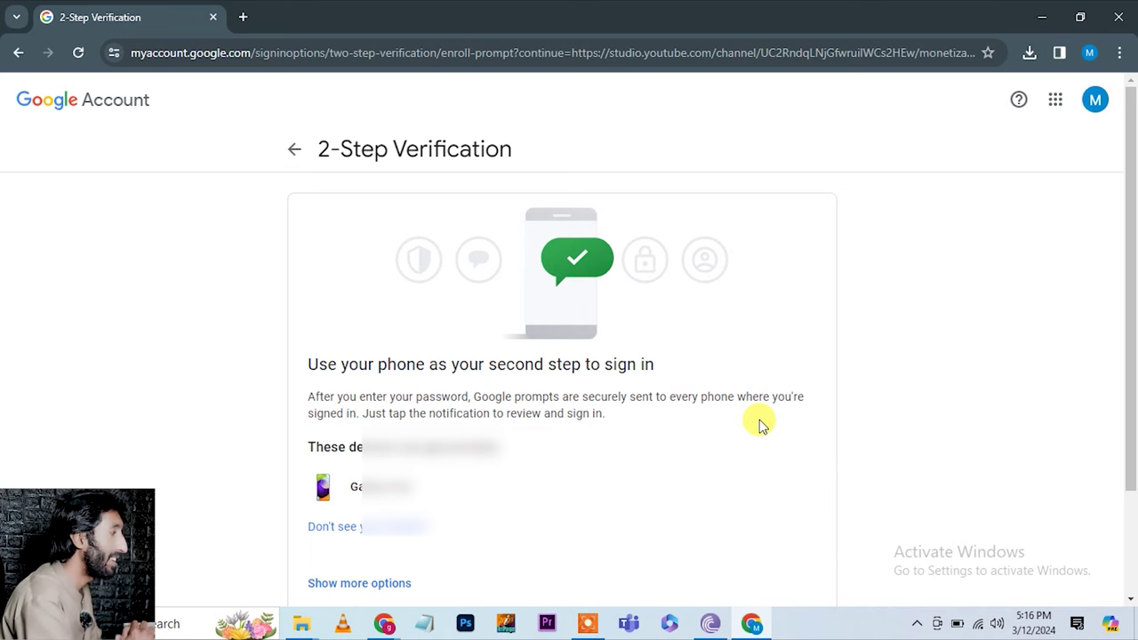
pyautogui.scroll(-2, 760, 425)
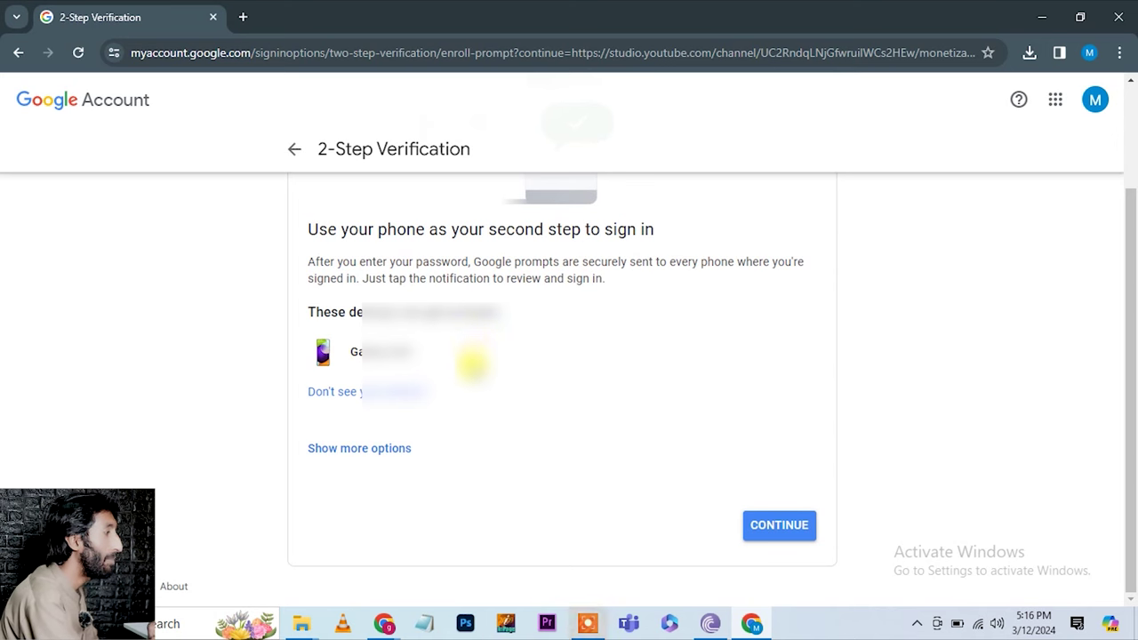
pyautogui.click(800, 529)
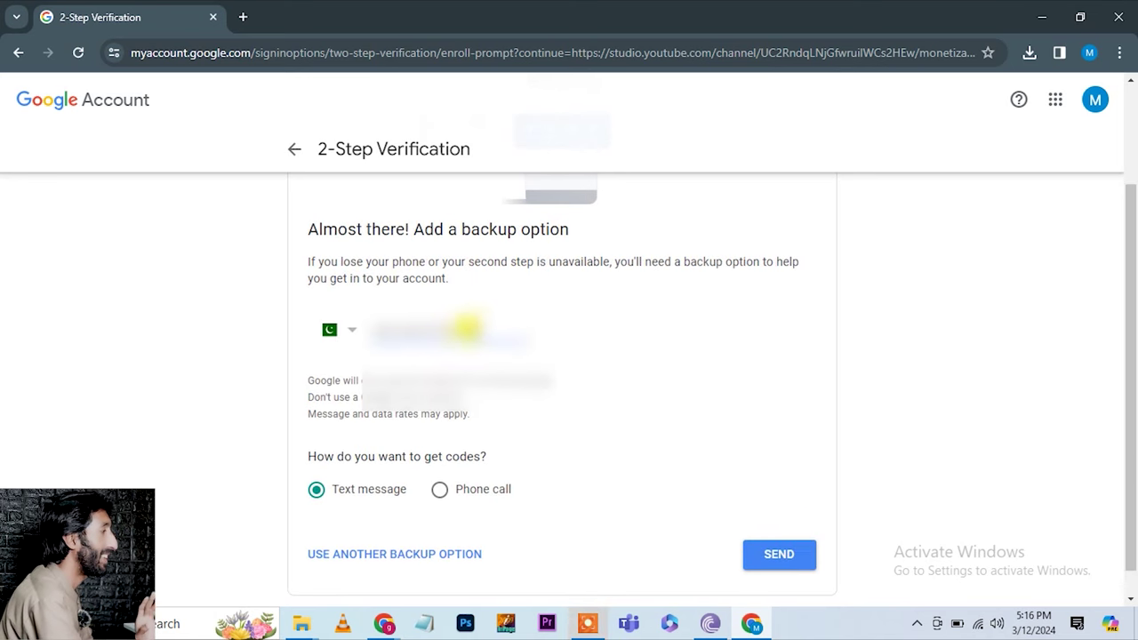
# - Try to set up the phone number as the backup option, requesting codes by text message and by phone call
pyautogui.moveTo(480, 329); pyautogui.dragTo(410, 327)
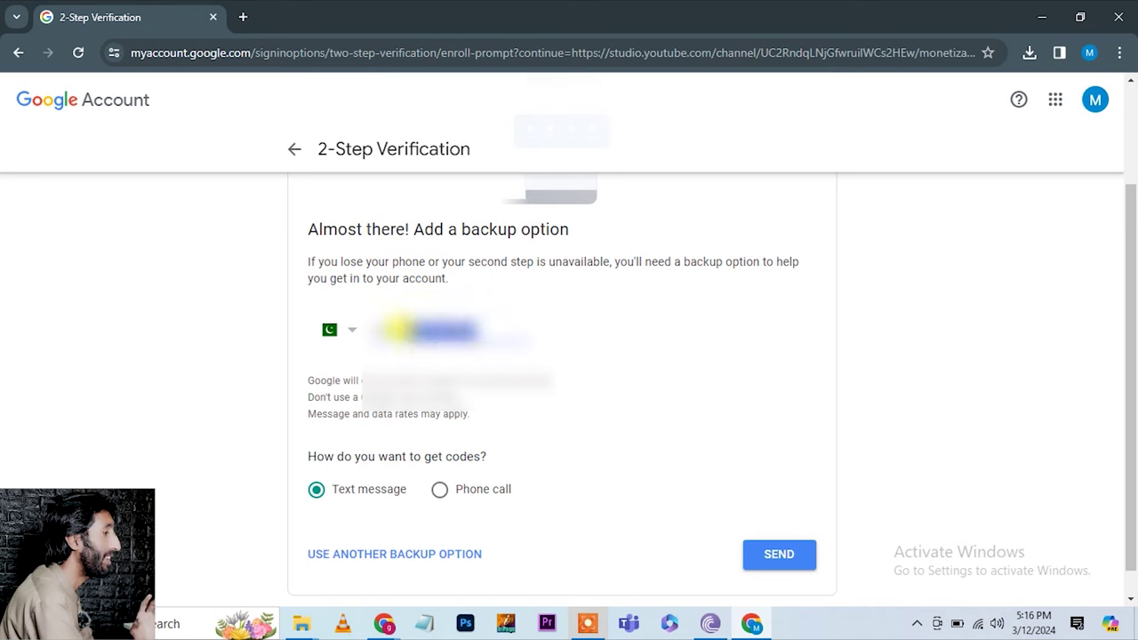
pyautogui.click(407, 327)
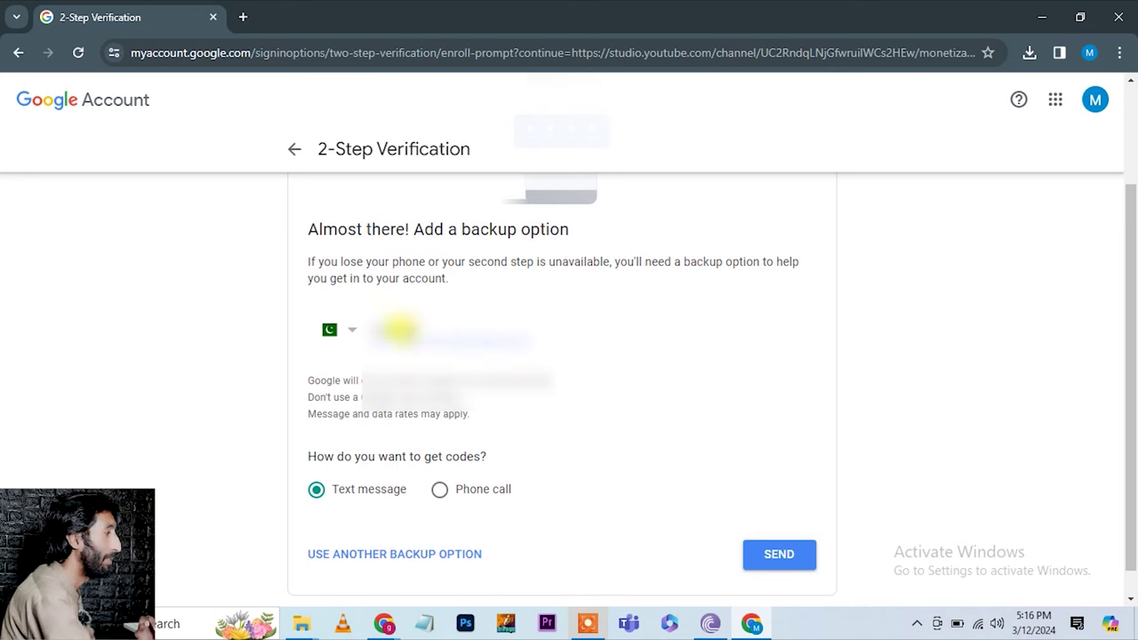
pyautogui.click(769, 560)
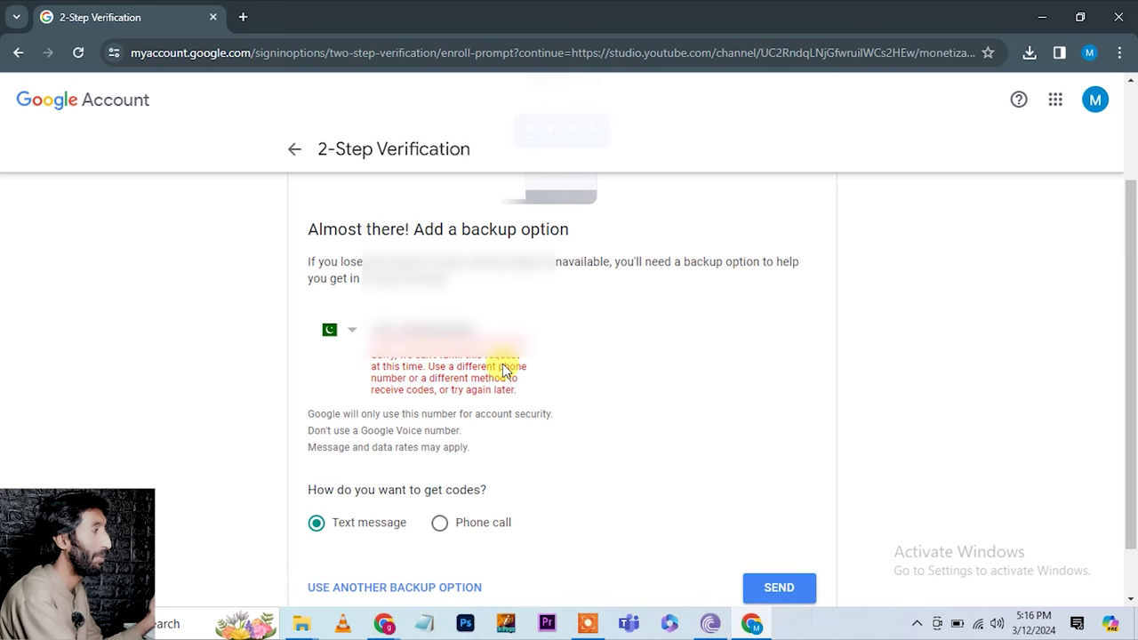
pyautogui.click(439, 524)
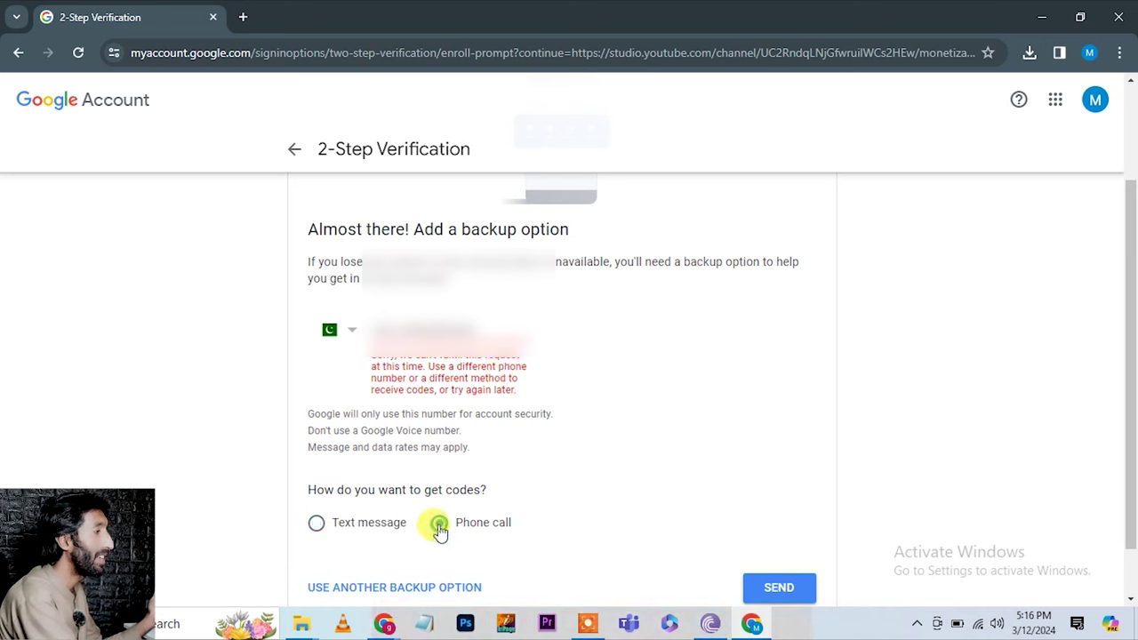
pyautogui.click(776, 586)
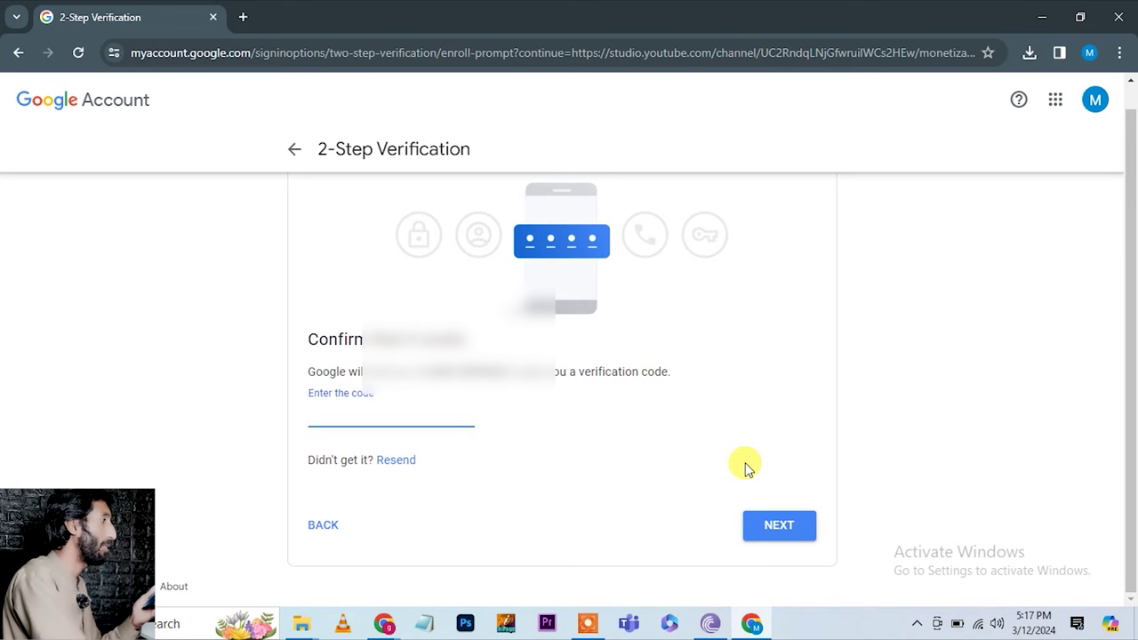
pyautogui.click(322, 526)
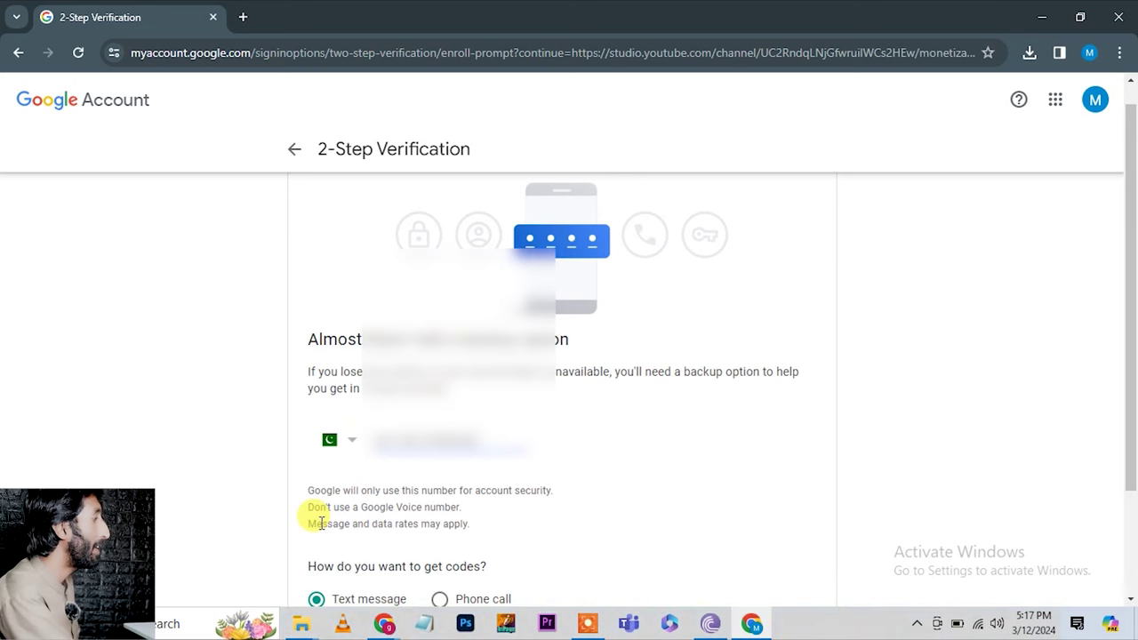
# - Switch to another backup option and download the one-time backup codes
pyautogui.scroll(-2, 610, 447)
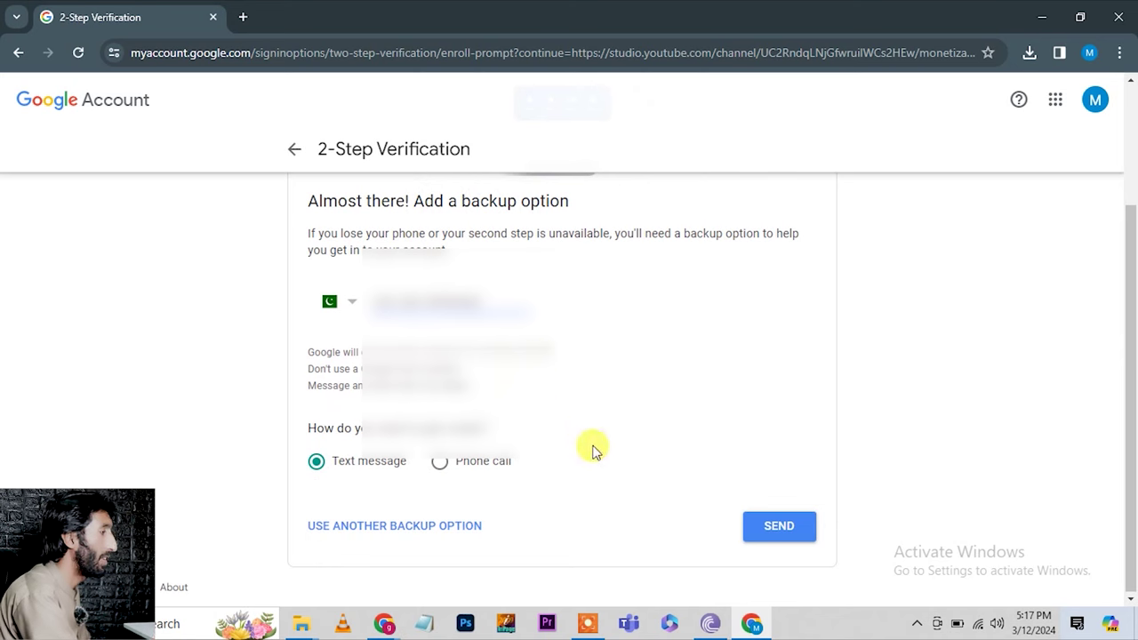
pyautogui.click(380, 536)
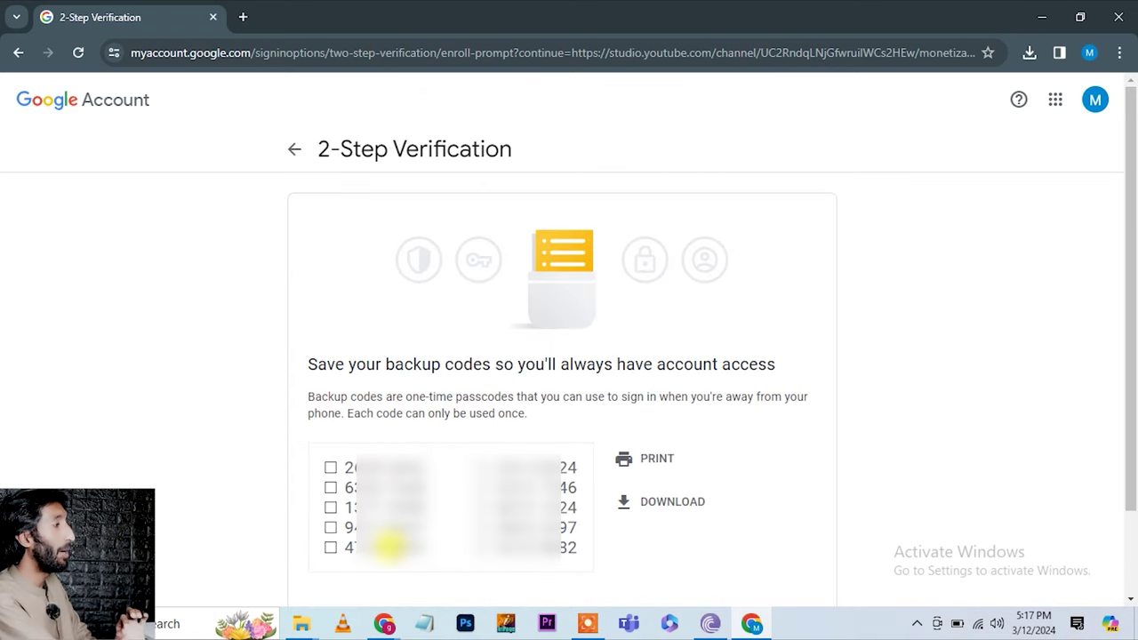
pyautogui.scroll(-1, 994, 451)
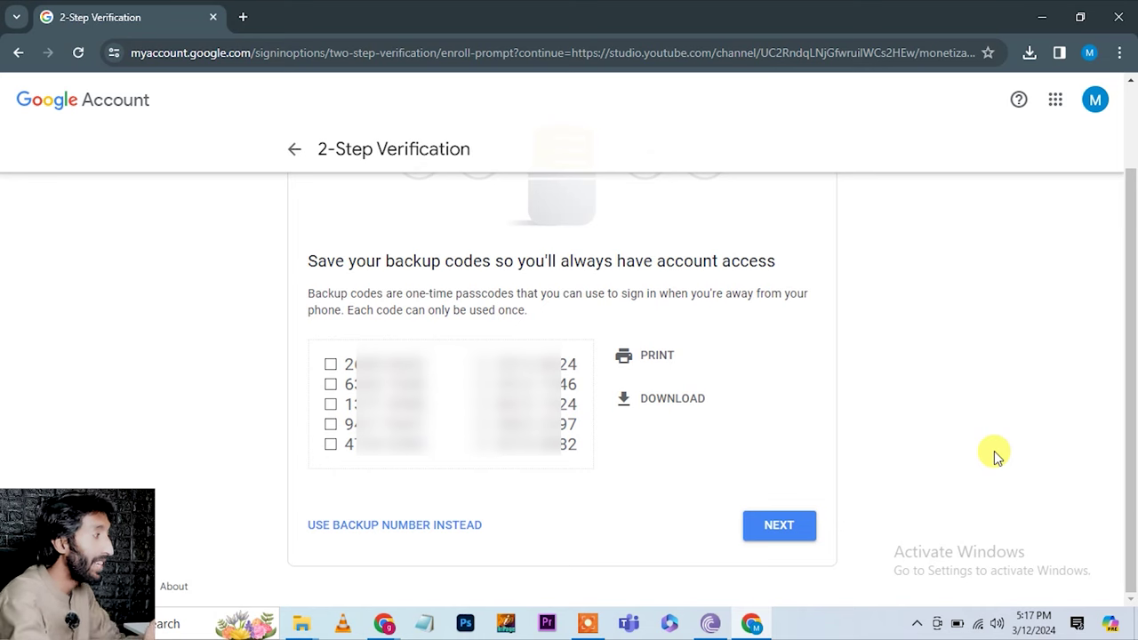
pyautogui.click(668, 405)
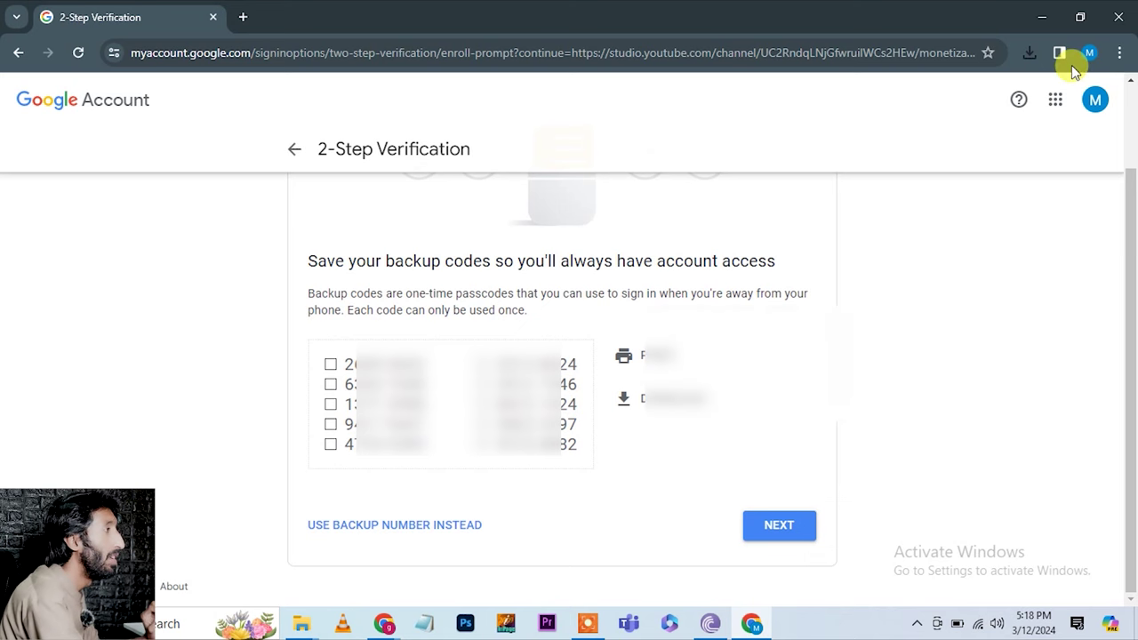
# - Complete the enrollment by turning on 2-Step Verification, and check the requirements on the Earn page again
pyautogui.click(778, 528)
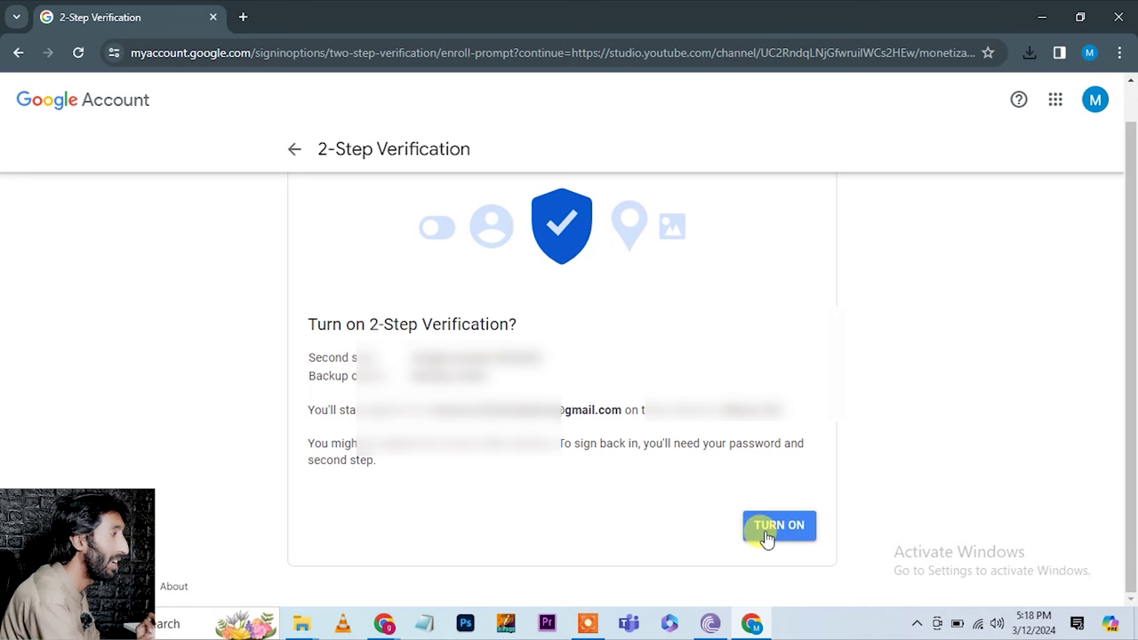
pyautogui.click(765, 532)
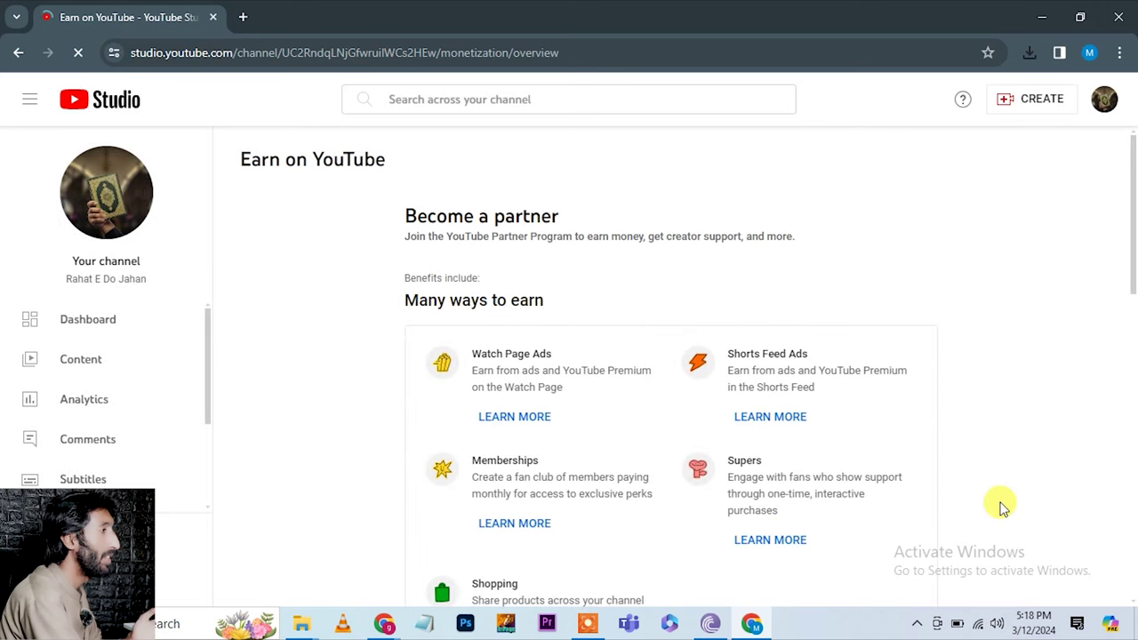
pyautogui.scroll(-10, 1002, 506)
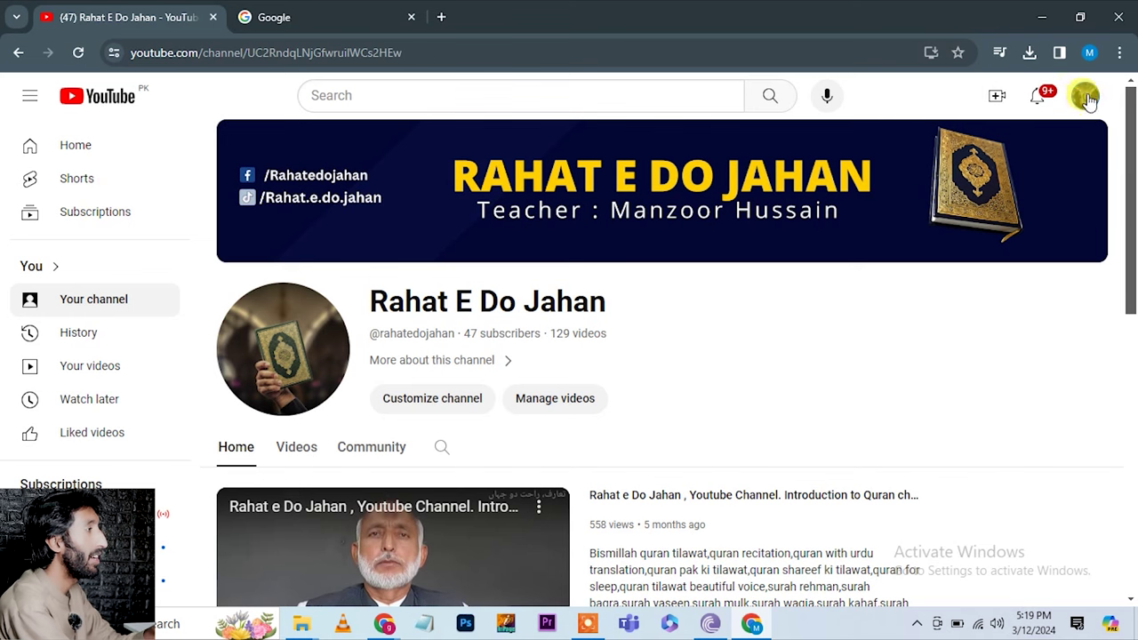
# - Open the Security settings of the channel's Google Account from YouTube
pyautogui.click(1084, 98)
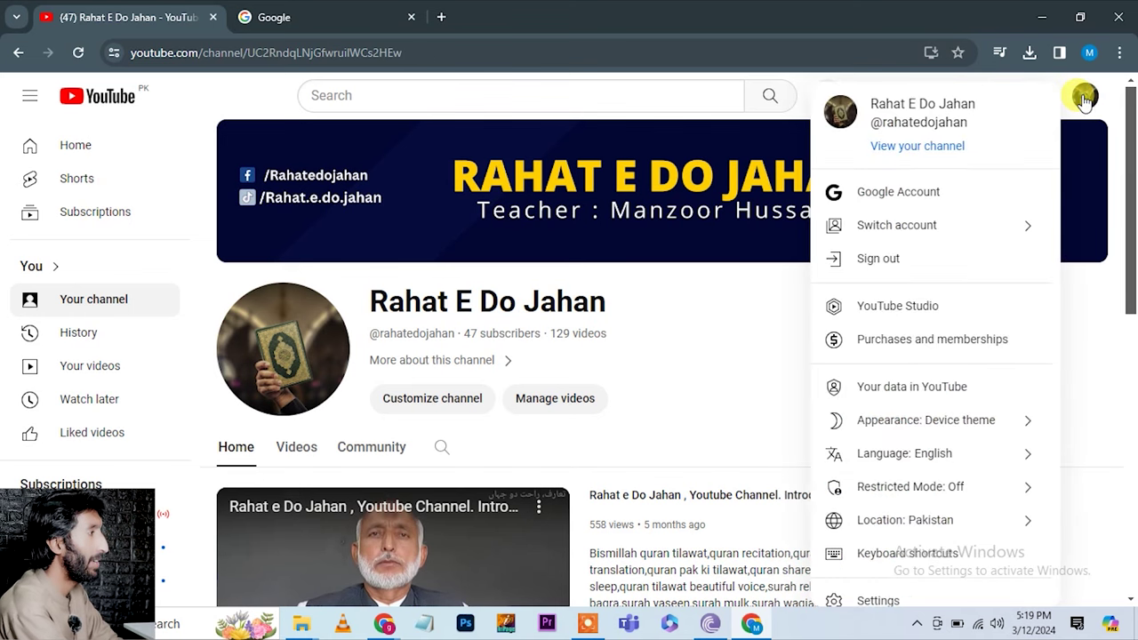
pyautogui.click(927, 200)
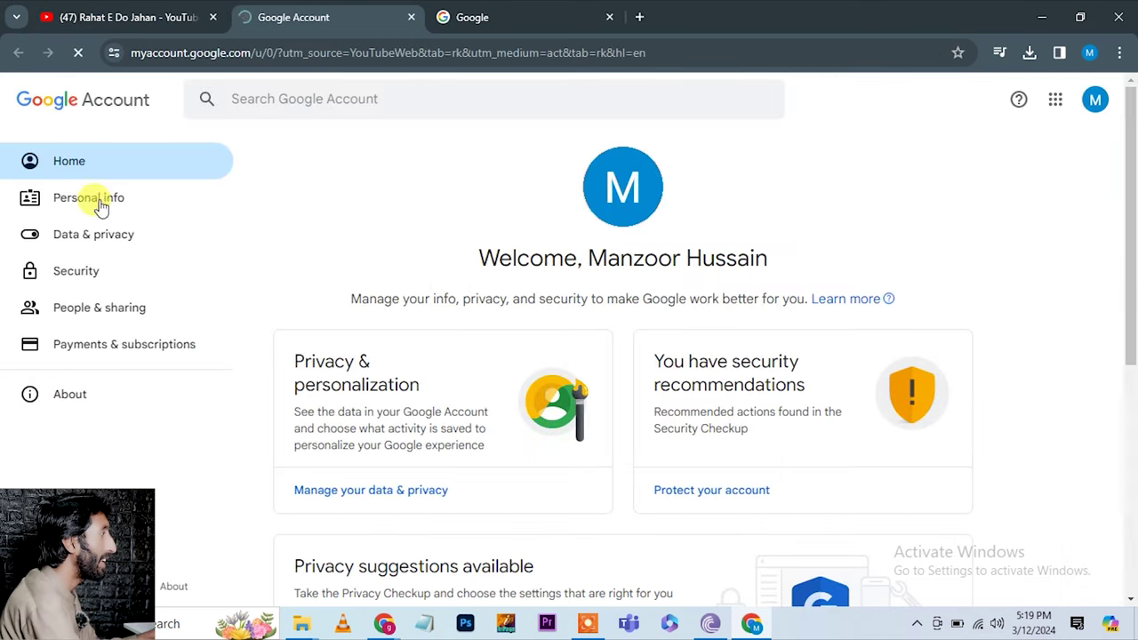
pyautogui.click(80, 277)
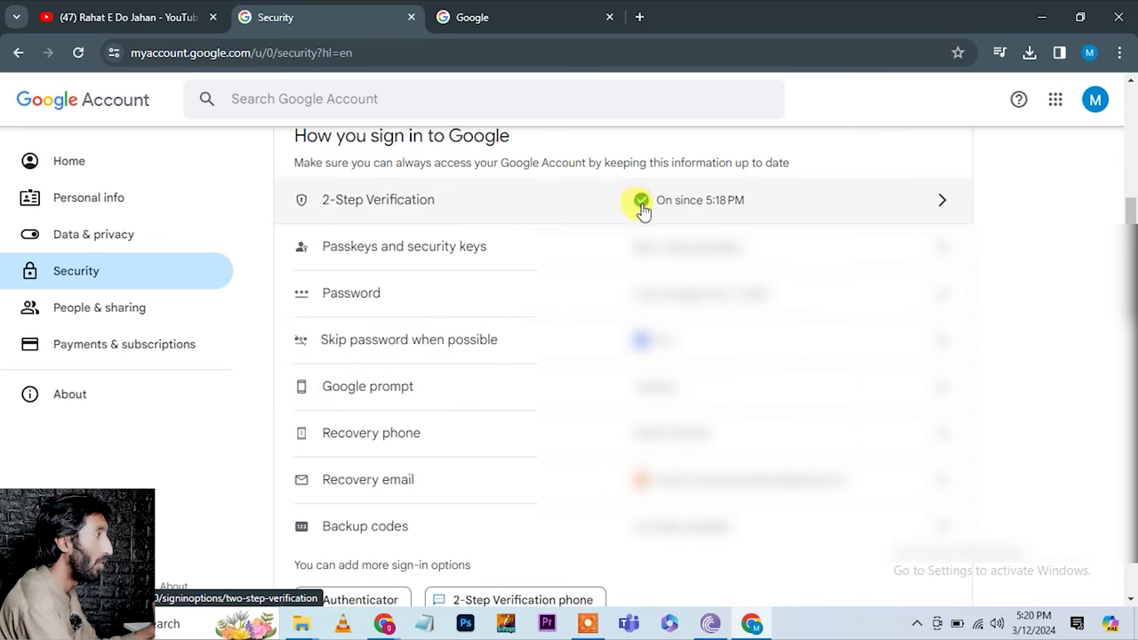
# - Open the account's backup codes and download the current set
pyautogui.scroll(-1, 527, 508)
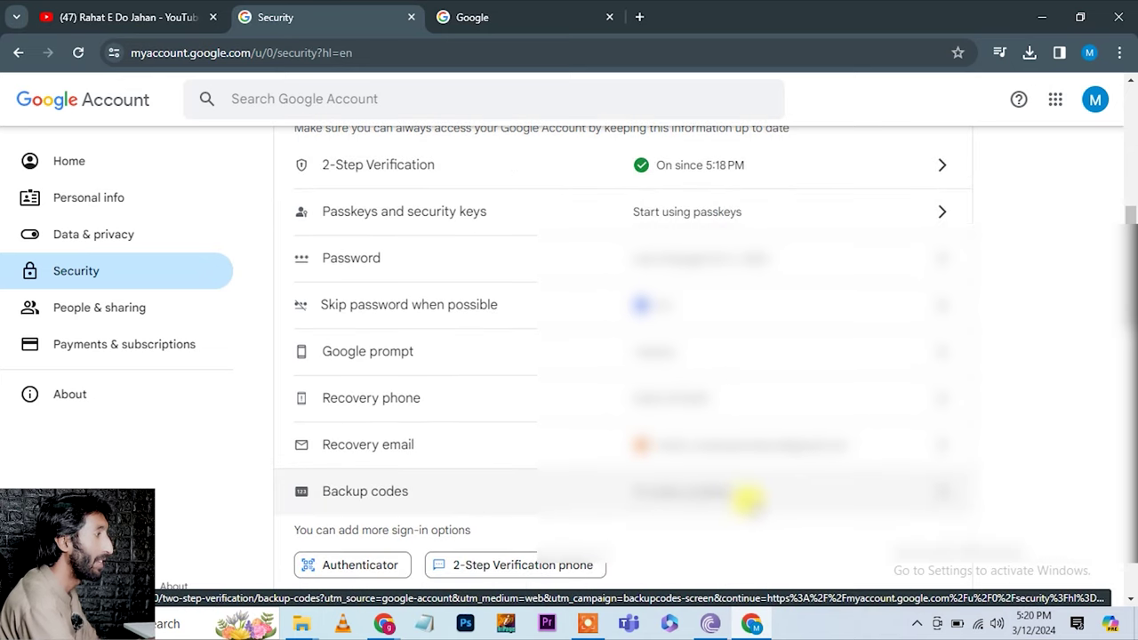
pyautogui.click(747, 499)
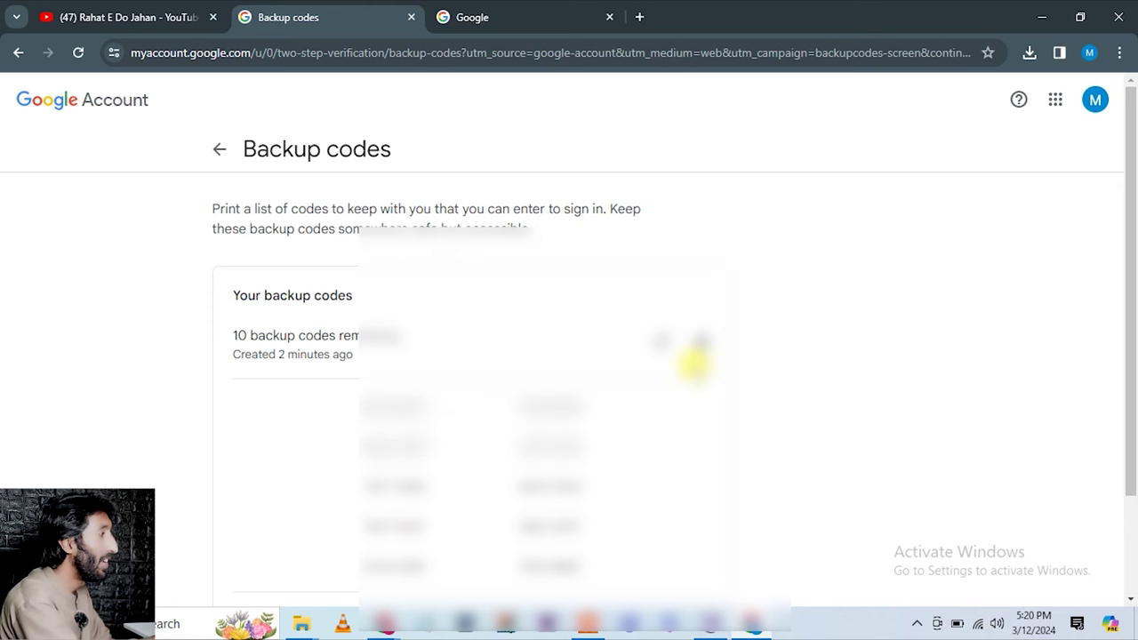
pyautogui.scroll(-2, 693, 364)
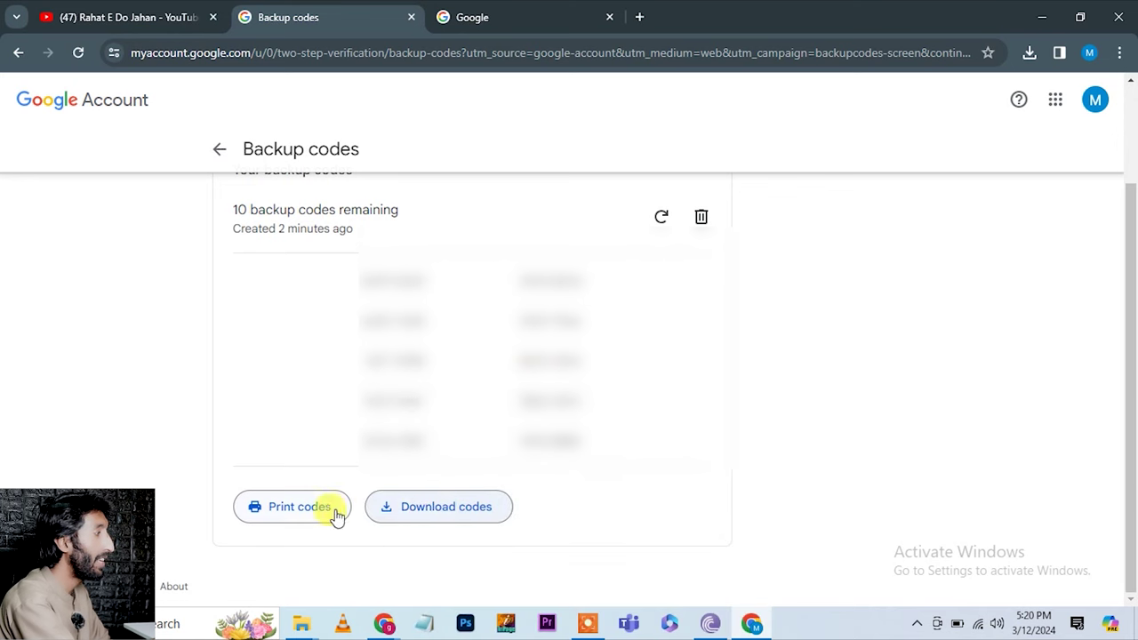
pyautogui.click(429, 512)
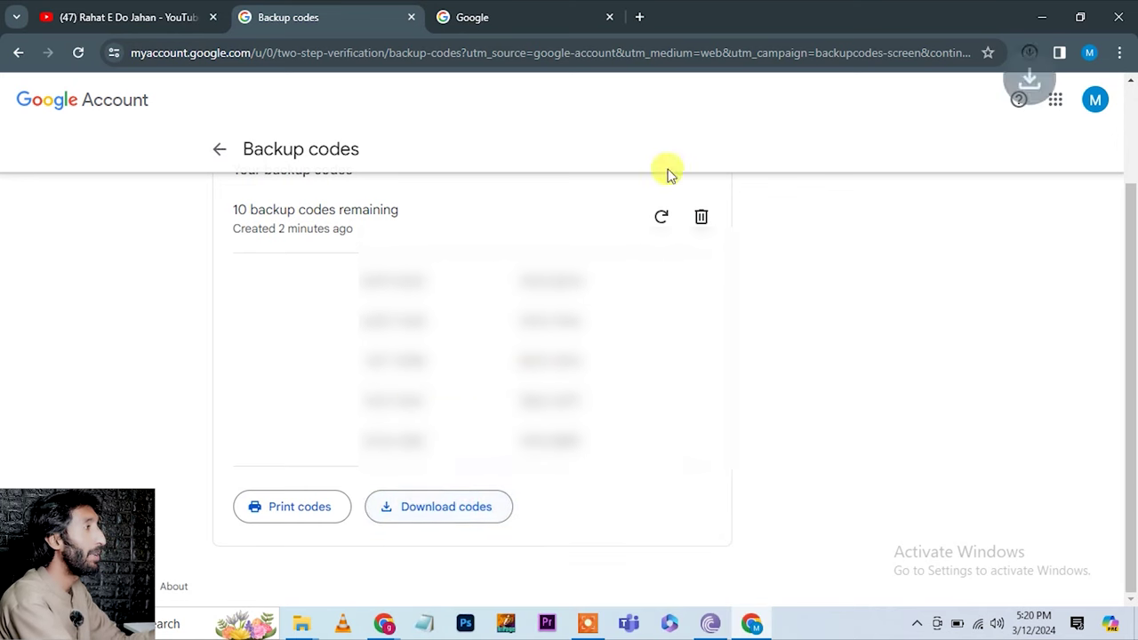
pyautogui.click(827, 503)
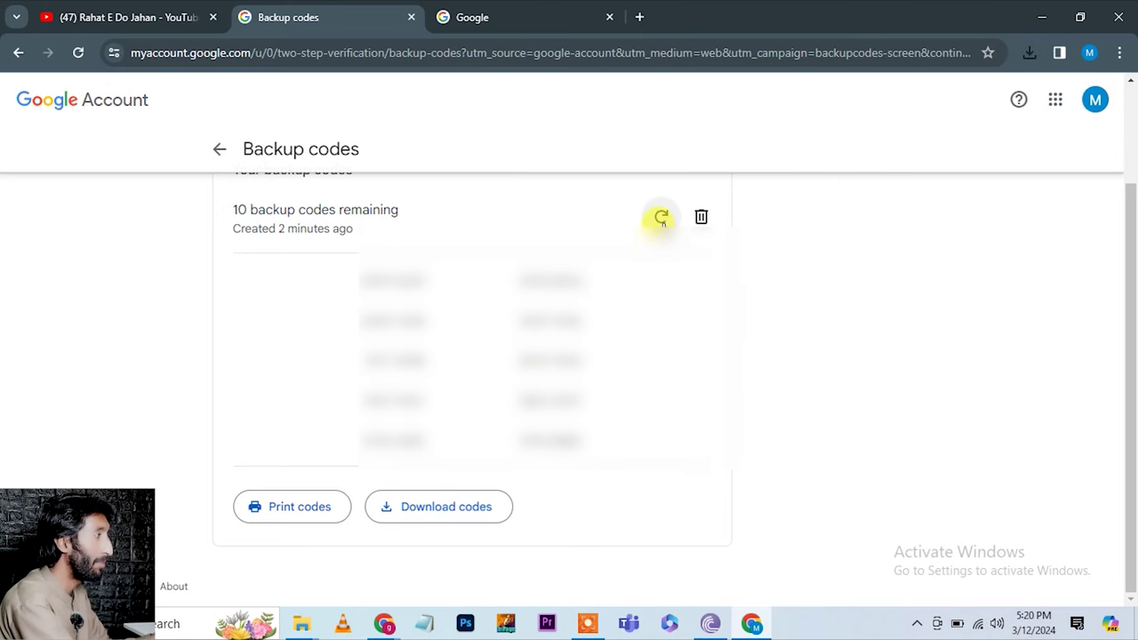
# - Generate a new set of backup codes to replace the existing ones
pyautogui.click(660, 218)
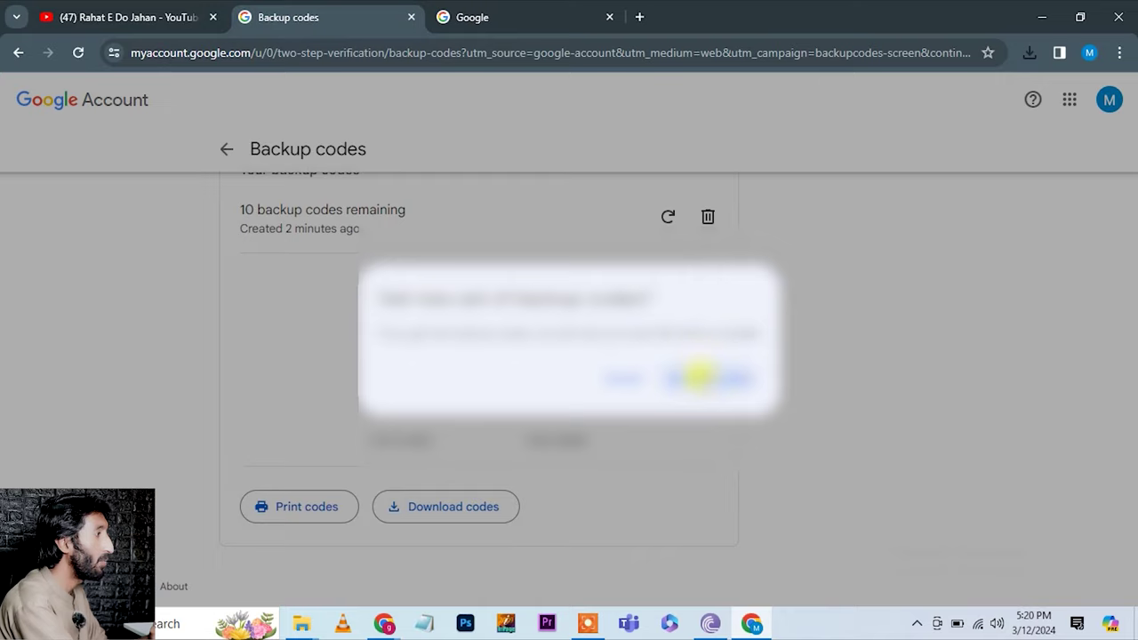
pyautogui.click(702, 378)
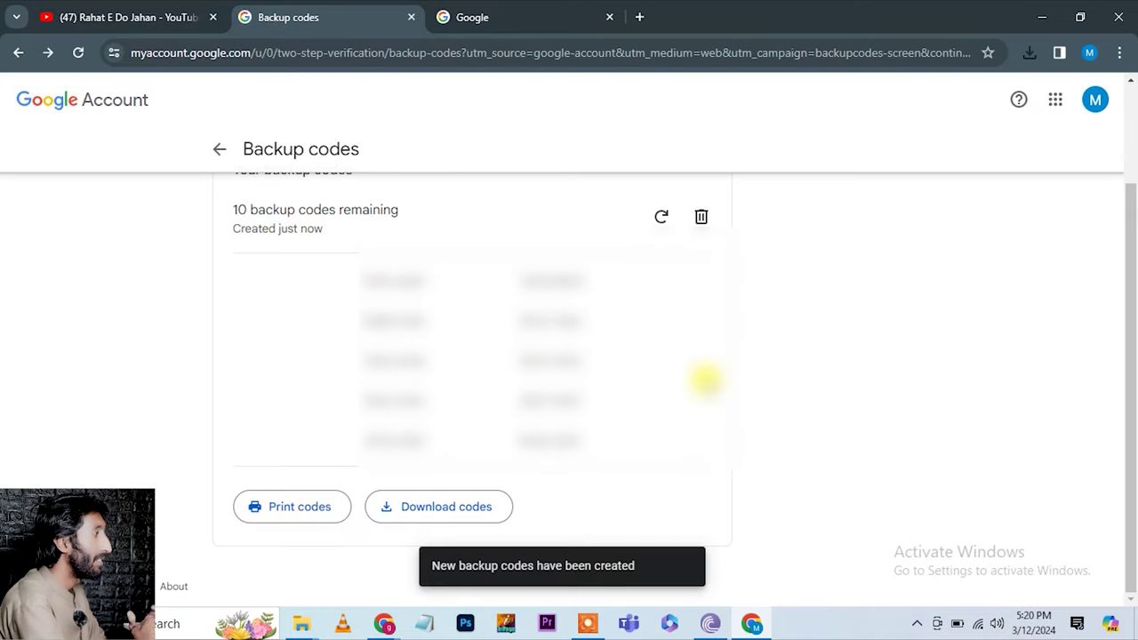